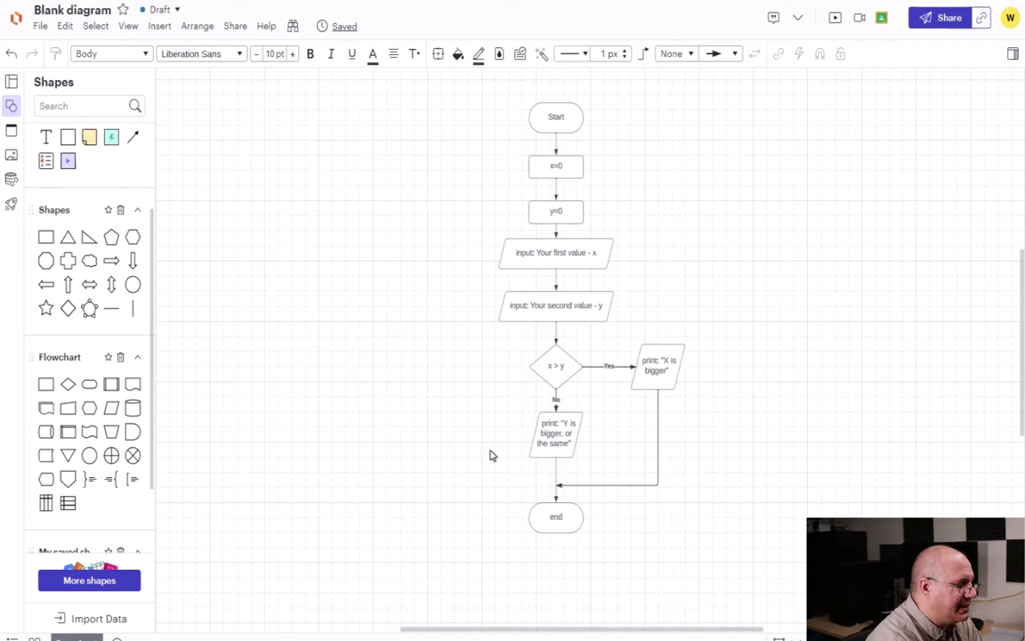
# - Replace the "Y is bigger, or the same" output and end block with a decision labelled "y > x" on the first decision's No branch
pyautogui.moveTo(492, 438); pyautogui.dragTo(719, 540)
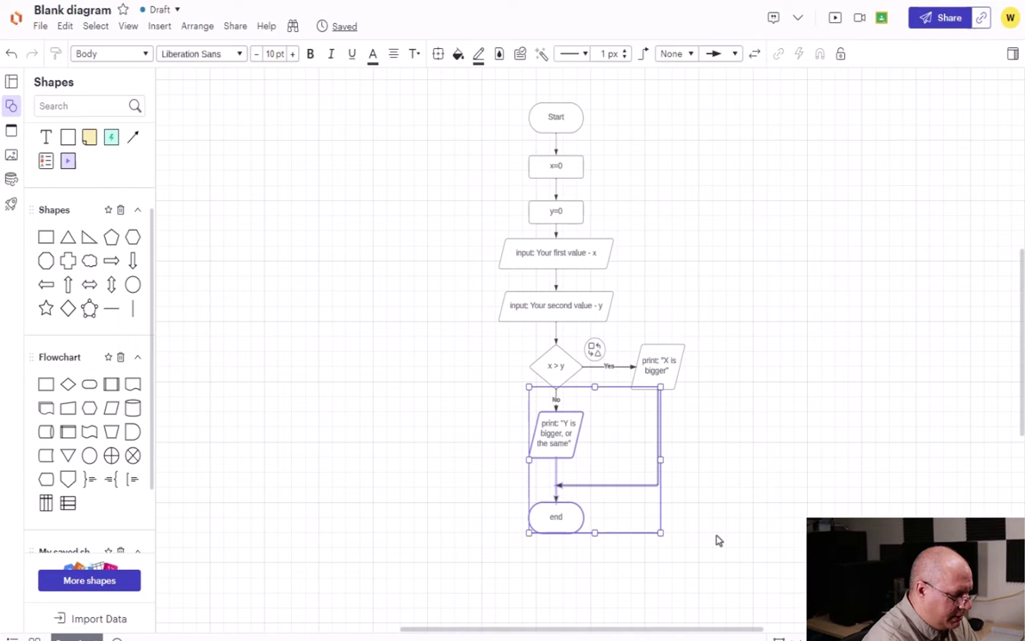
pyautogui.press('Delete')
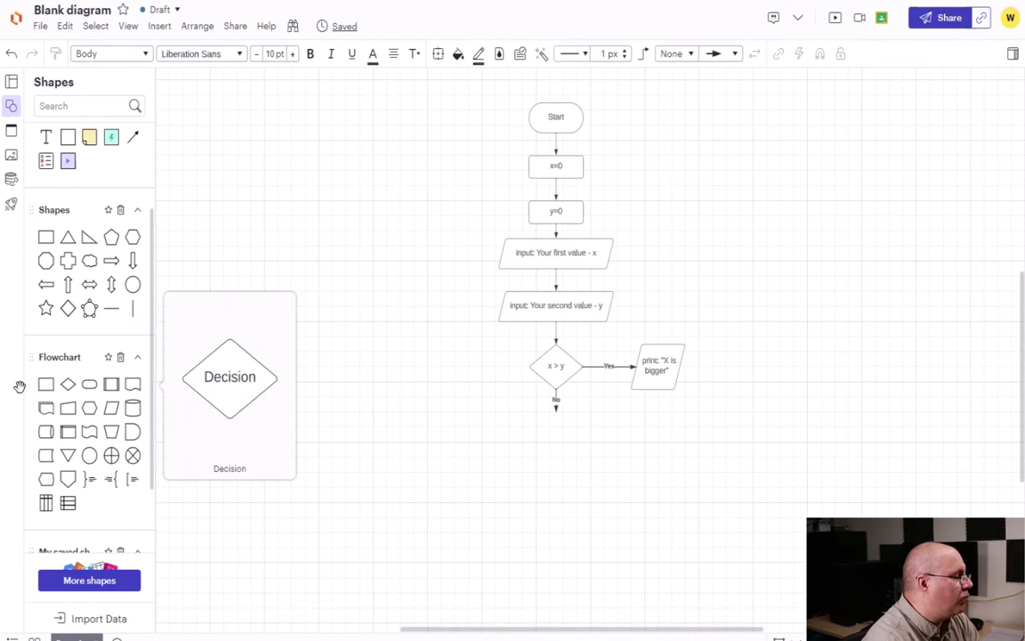
pyautogui.moveTo(68, 383); pyautogui.dragTo(559, 435)
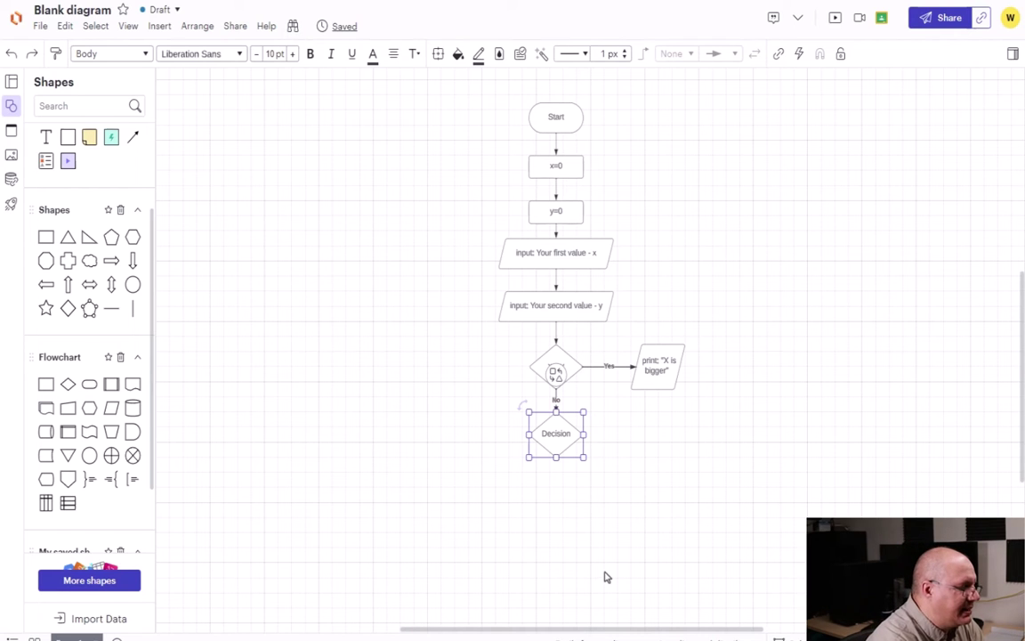
pyautogui.doubleClick(556, 433)
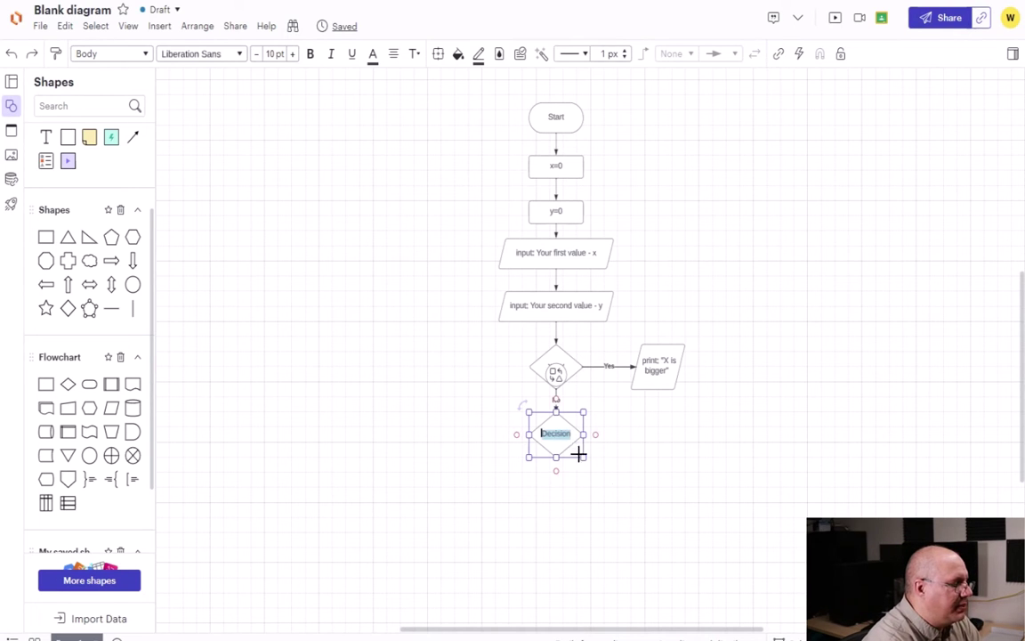
pyautogui.press('BackSpace')
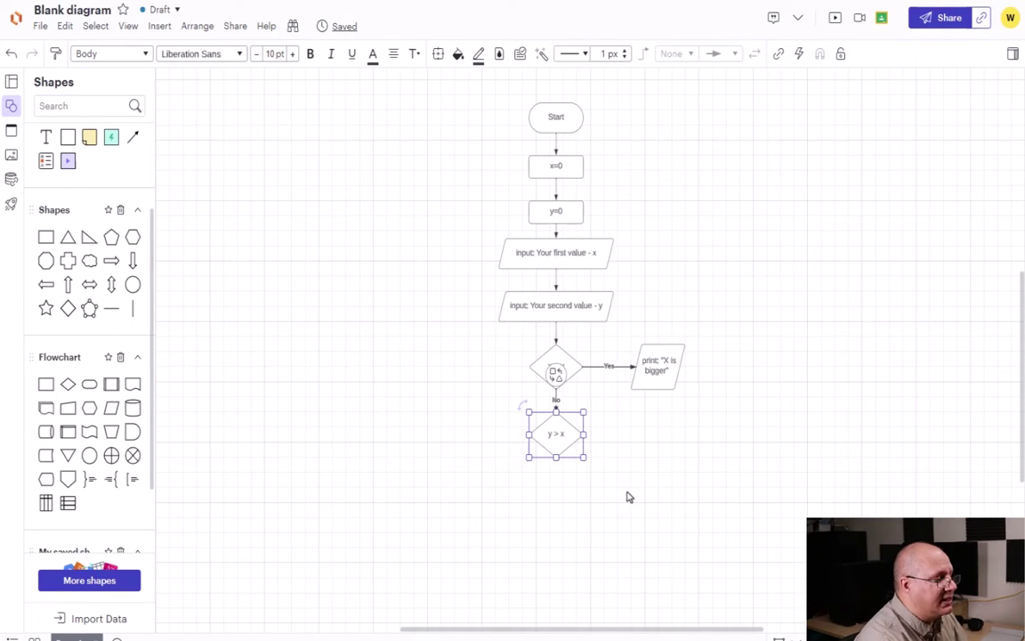
pyautogui.click(626, 495)
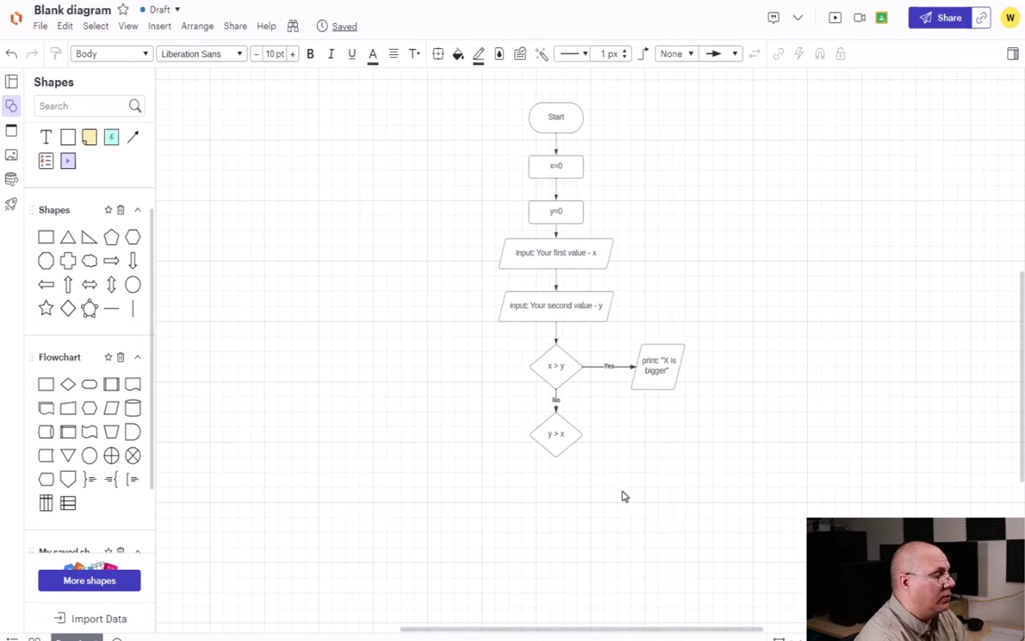
# - Add a Data shape reading print: "Y is bigger" beside the y > x decision and connect the decision's Yes branch to it
pyautogui.moveTo(68, 407)
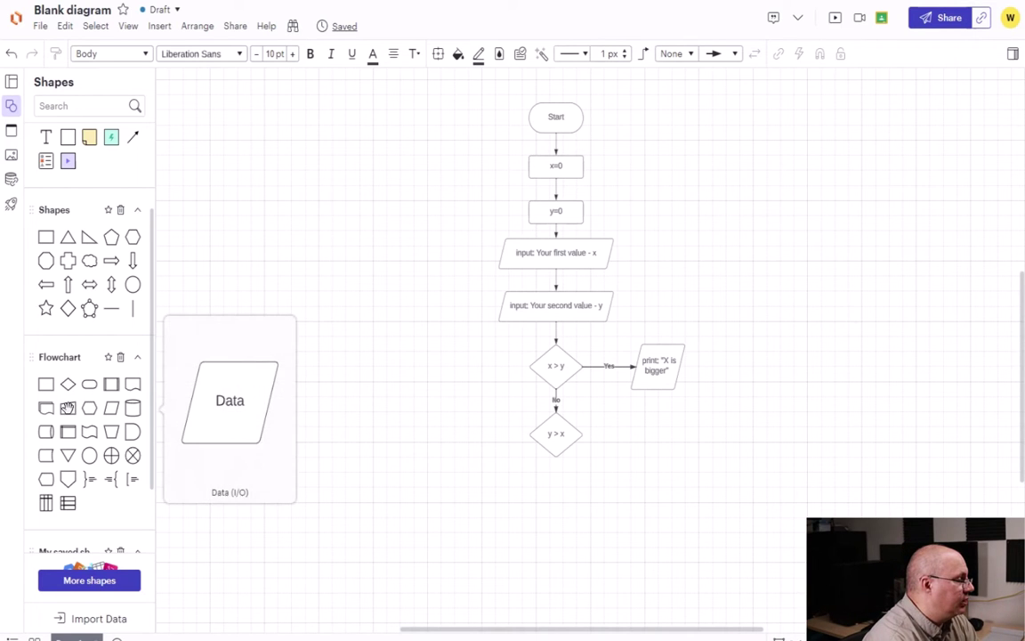
pyautogui.moveTo(68, 408); pyautogui.dragTo(667, 438)
pyautogui.doubleClick(660, 434)
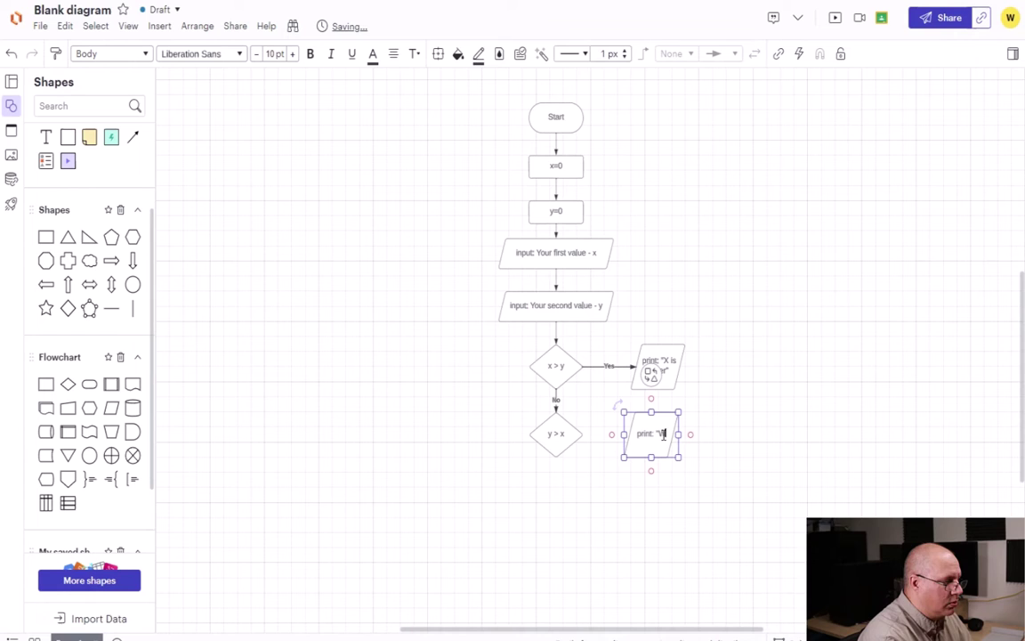
pyautogui.write('print: "')
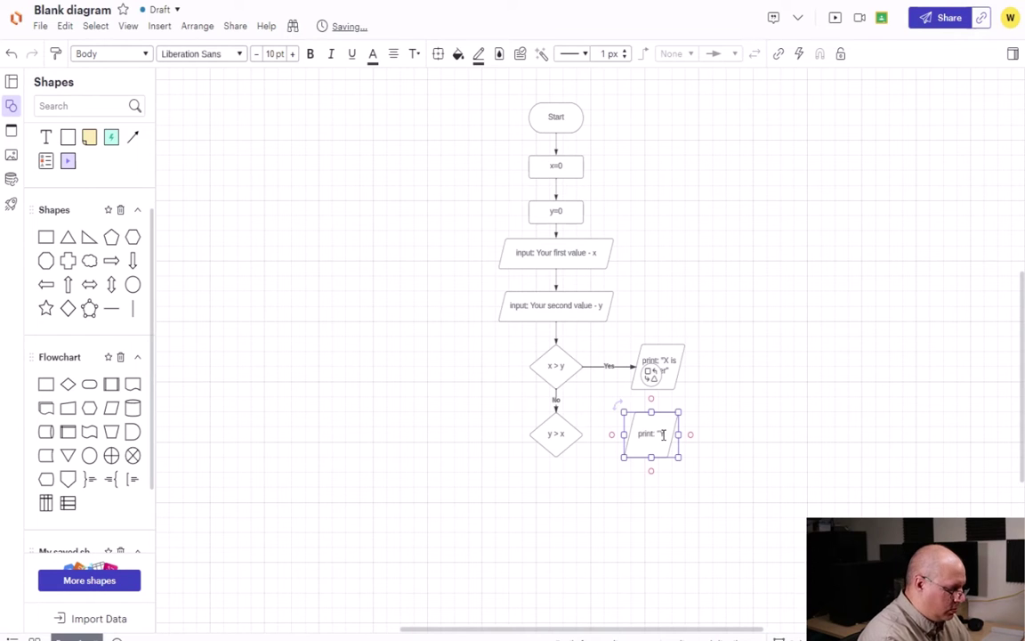
pyautogui.write('Y is bigger"')
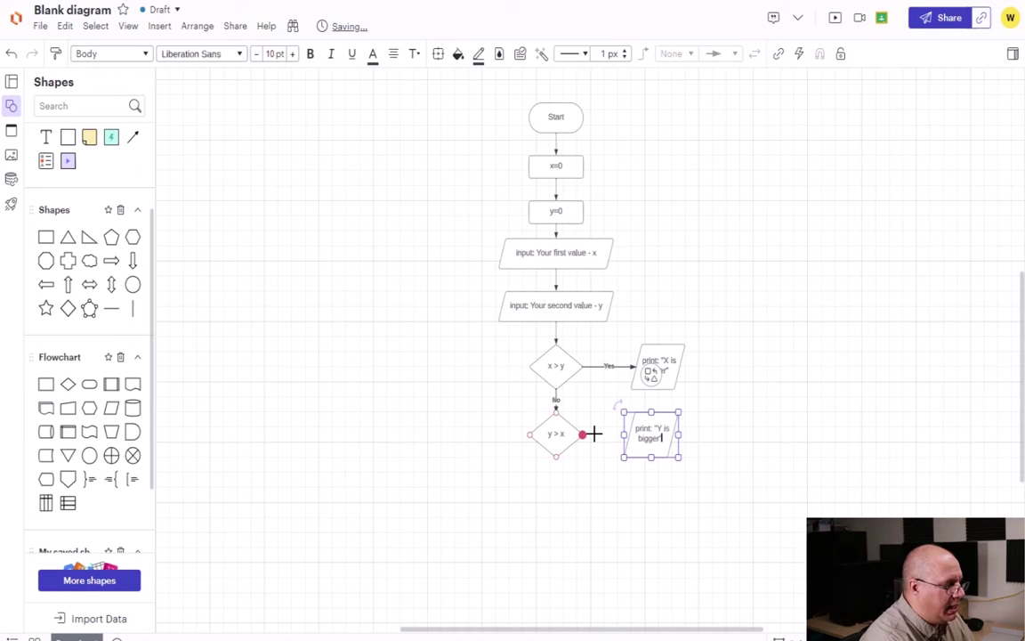
pyautogui.moveTo(590, 434); pyautogui.dragTo(644, 433)
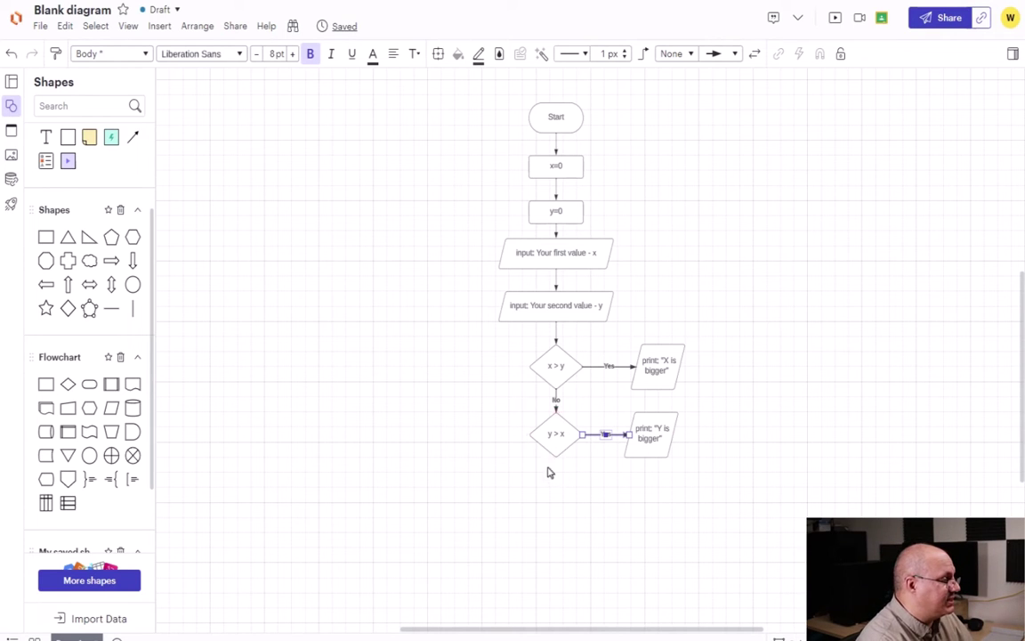
# - Add a Data shape reading print: "They are equal" below the y > x decision and connect the decision's No branch to it
pyautogui.moveTo(111, 408)
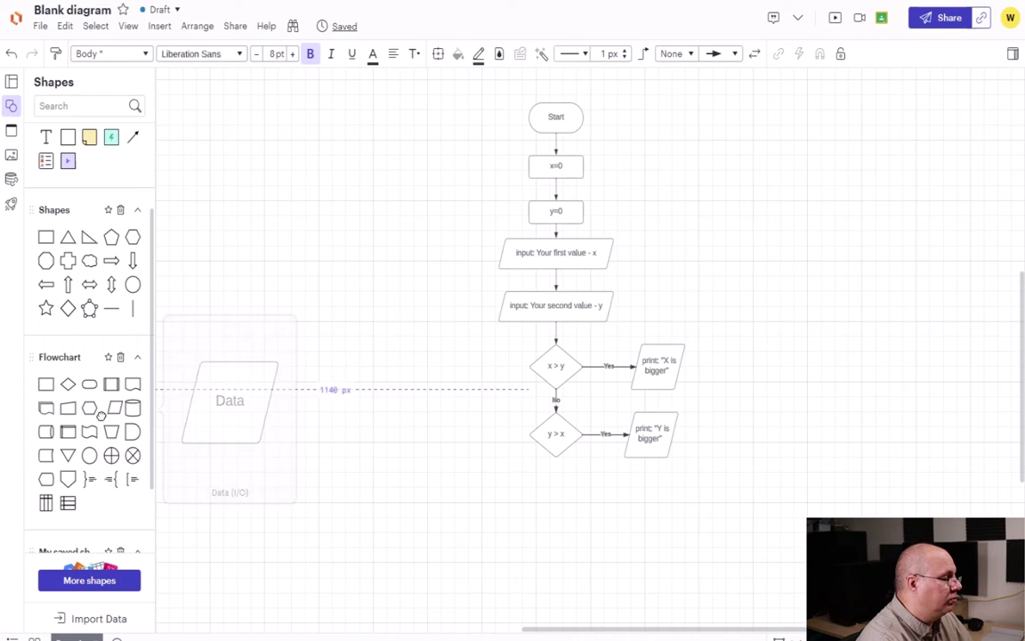
pyautogui.moveTo(101, 415); pyautogui.dragTo(561, 504)
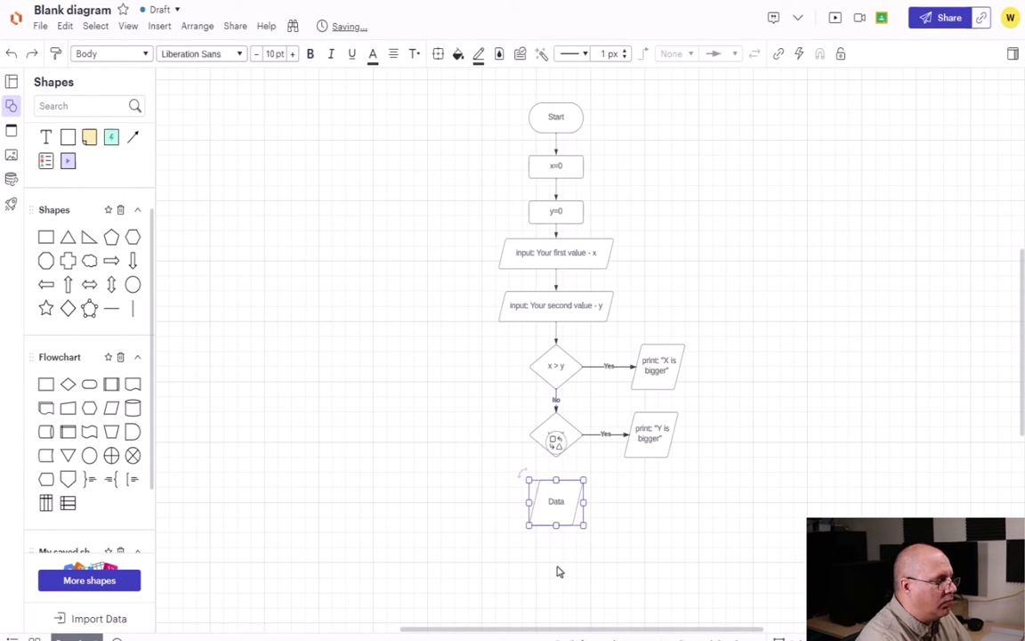
pyautogui.doubleClick(557, 504)
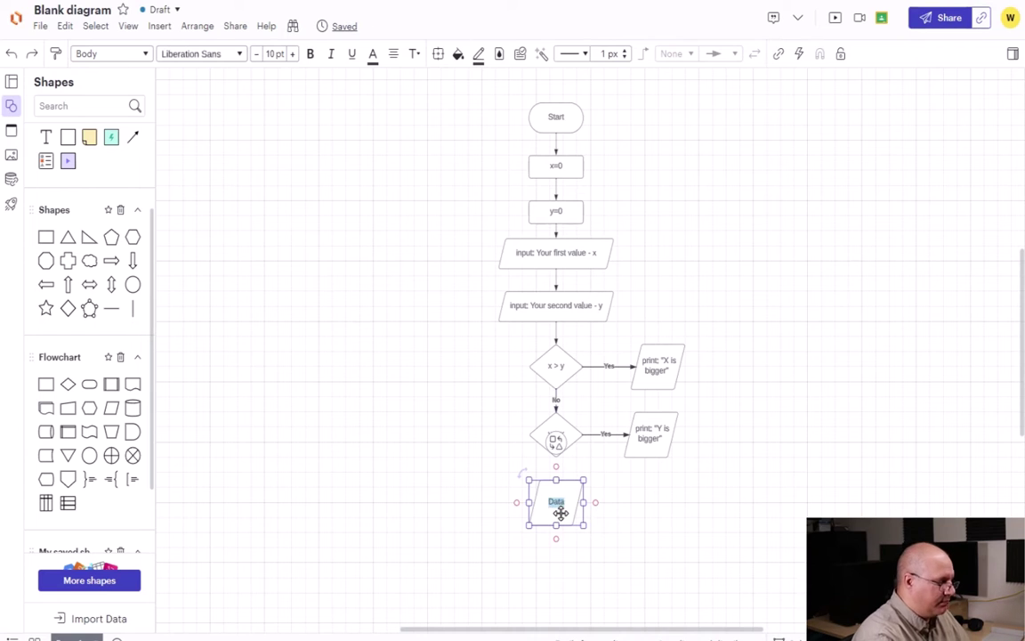
pyautogui.write('print')
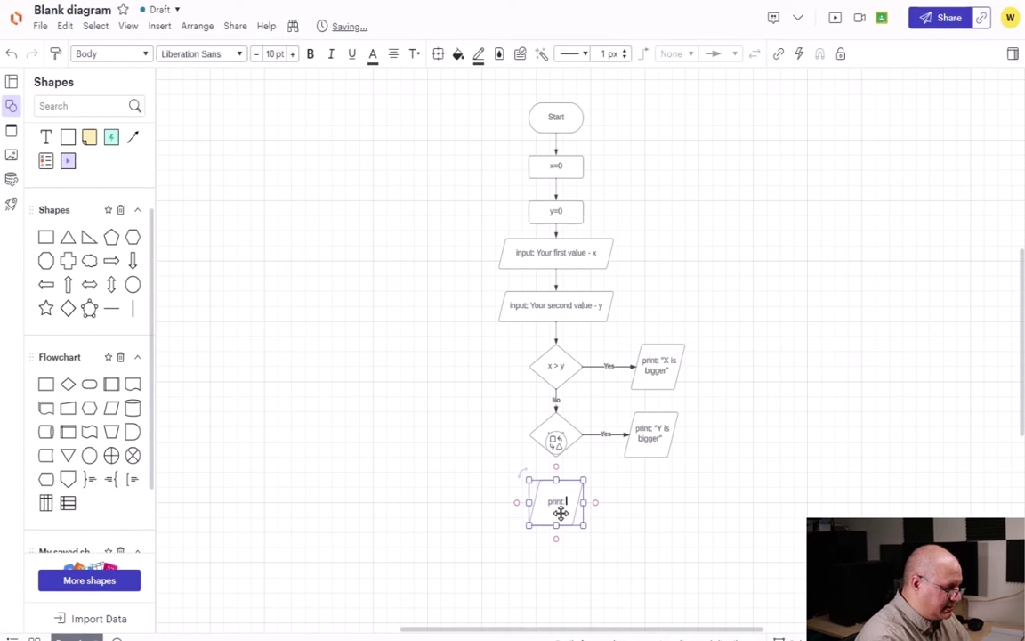
pyautogui.write(': "They are equal')
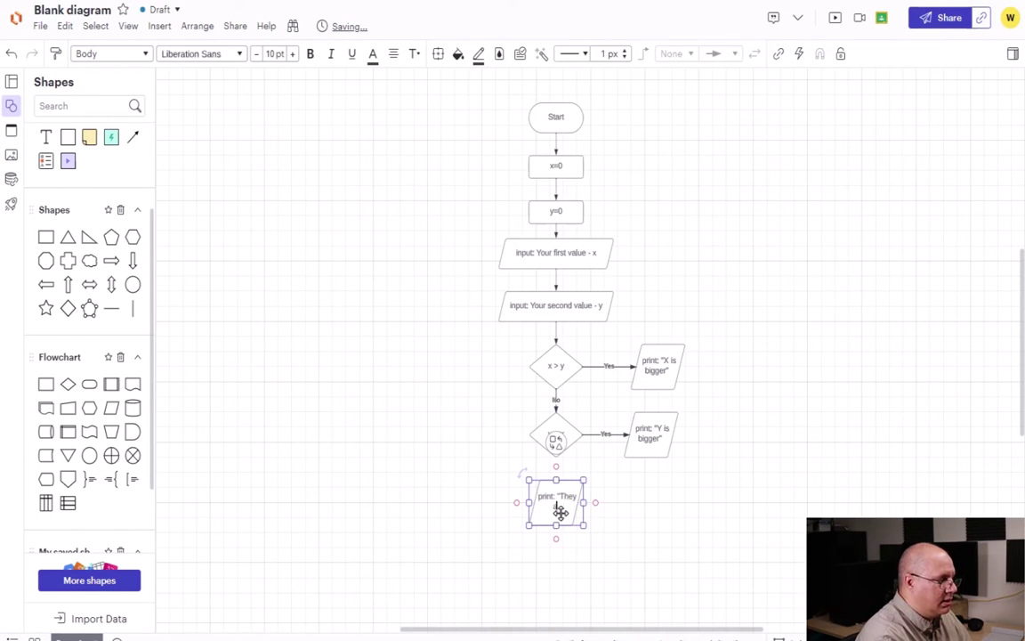
pyautogui.write('"')
pyautogui.click(632, 508)
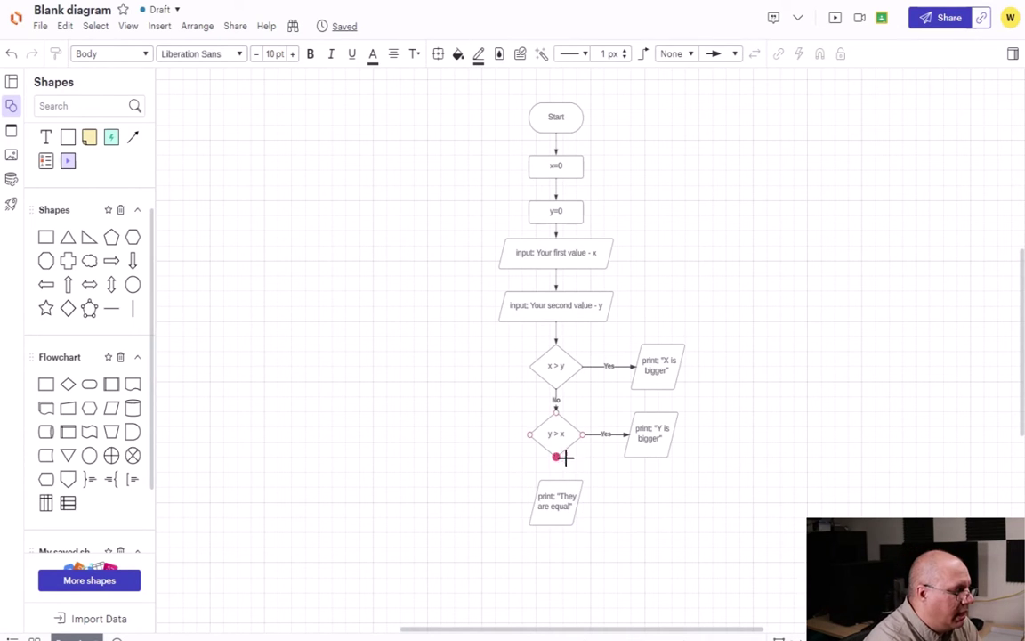
pyautogui.moveTo(559, 459); pyautogui.dragTo(561, 480)
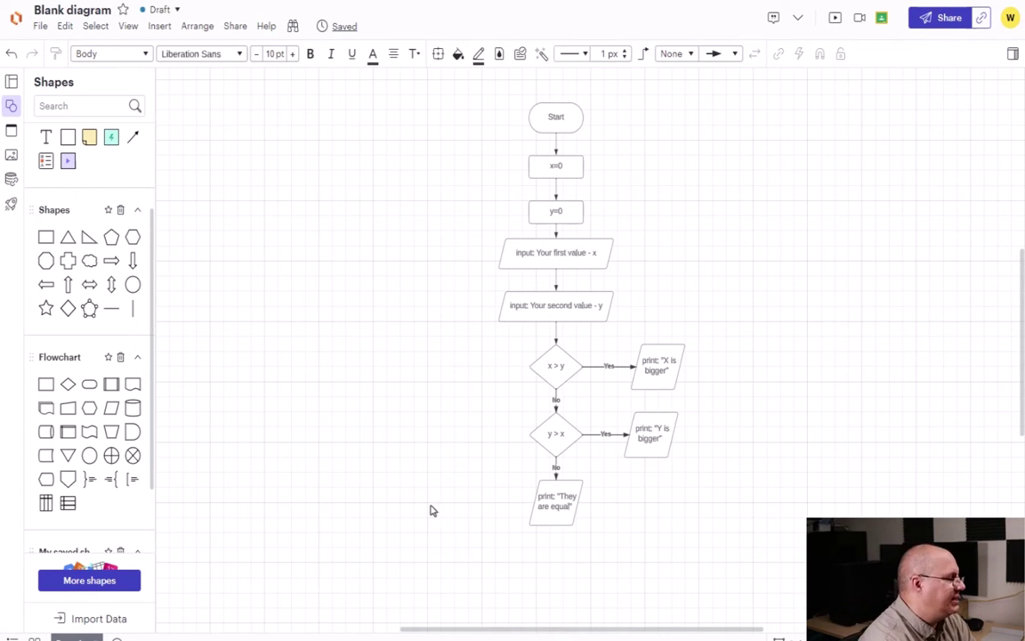
# - Add a terminator labelled "End" below the flowchart and route the "They are equal" and "Y is bigger" outputs into its incoming line
pyautogui.moveTo(89, 383); pyautogui.dragTo(564, 574)
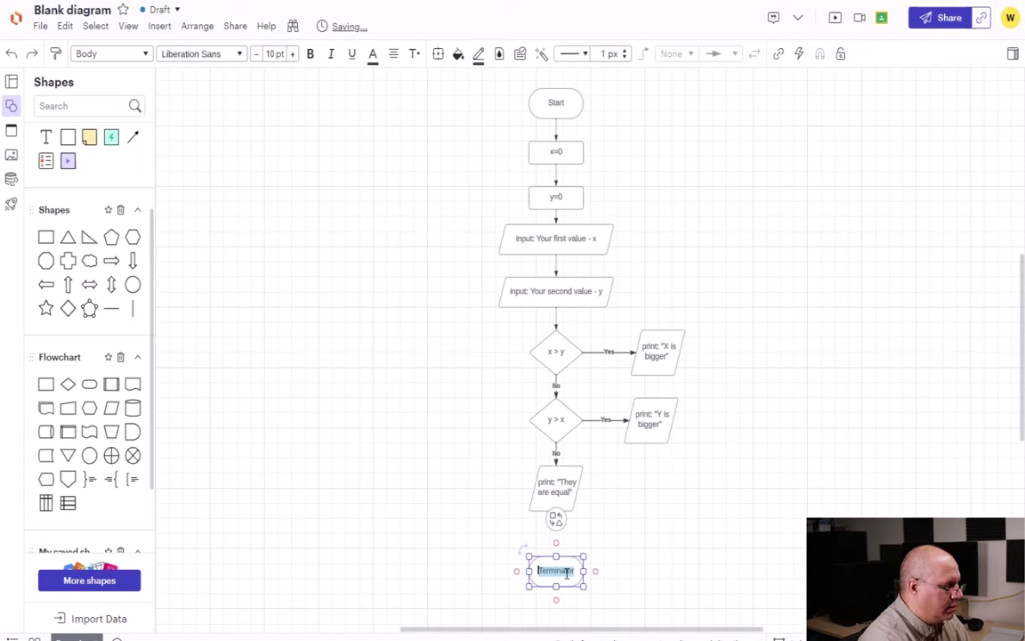
pyautogui.write('End')
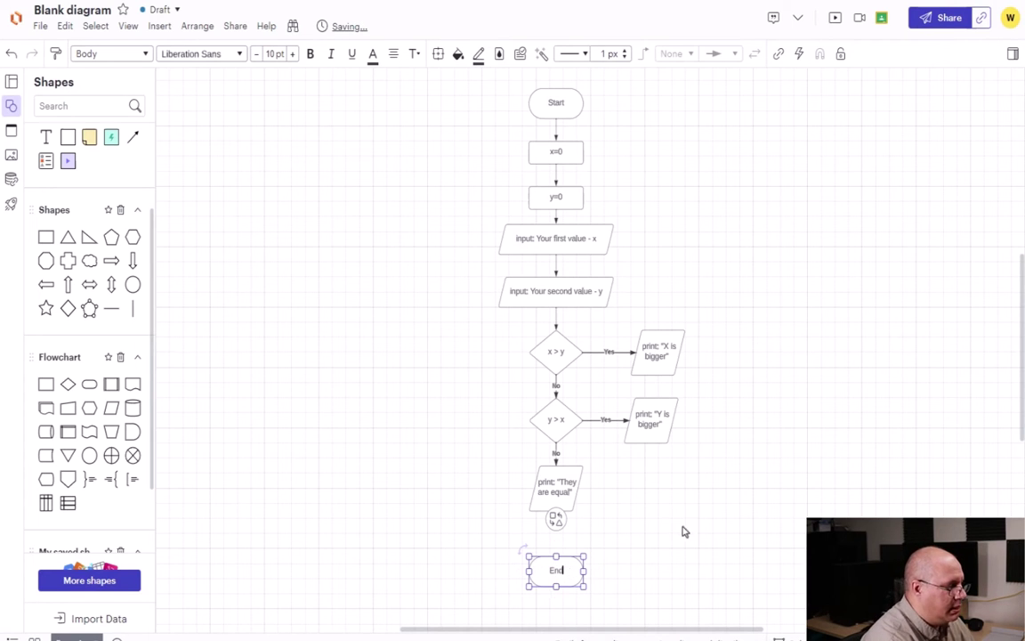
pyautogui.click(637, 545)
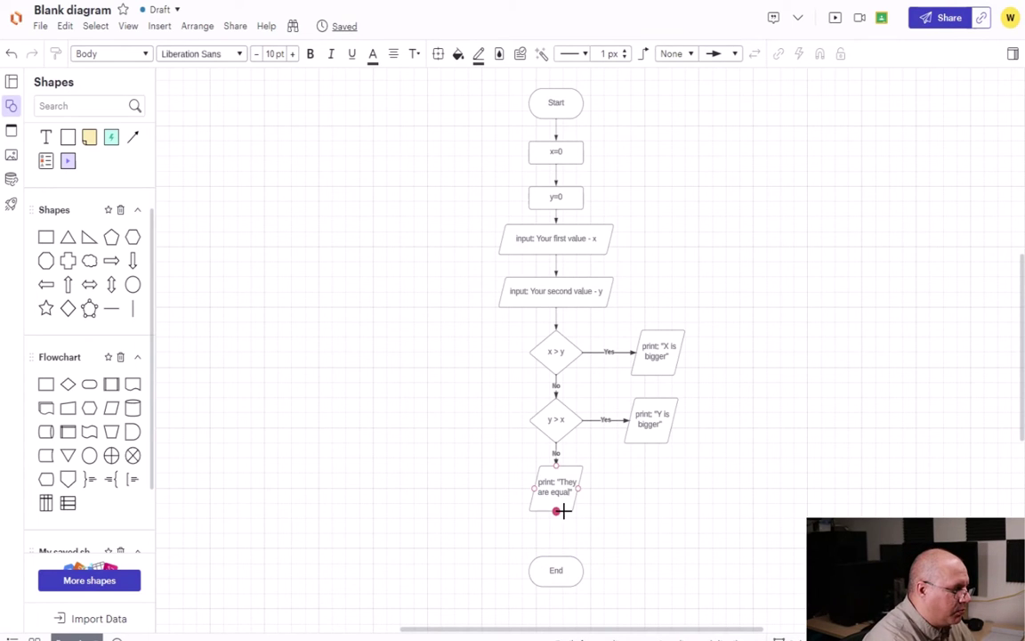
pyautogui.moveTo(556, 511); pyautogui.dragTo(558, 554)
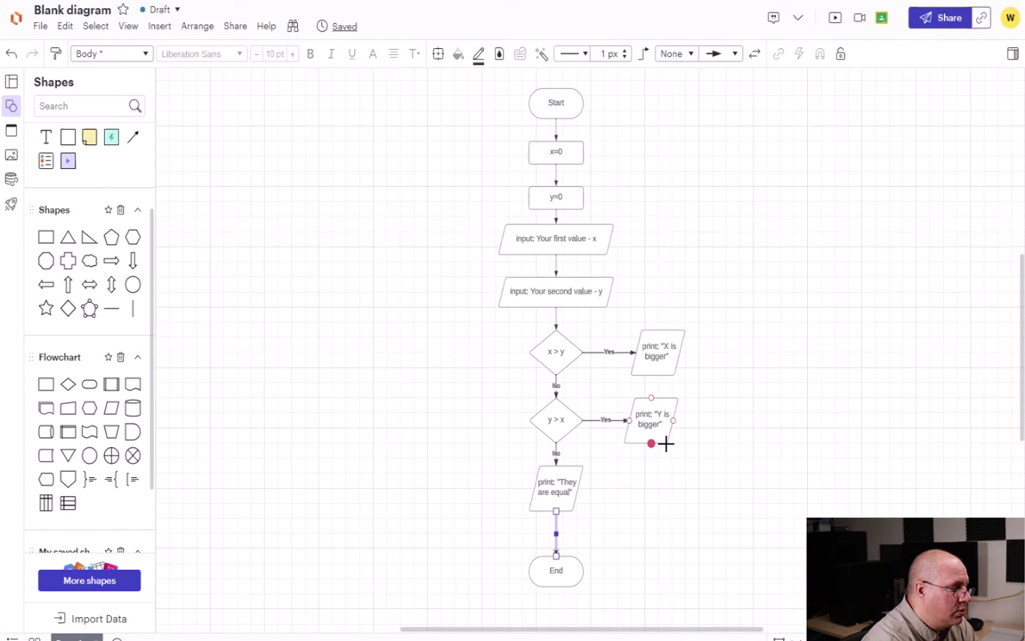
pyautogui.moveTo(666, 442); pyautogui.dragTo(557, 534)
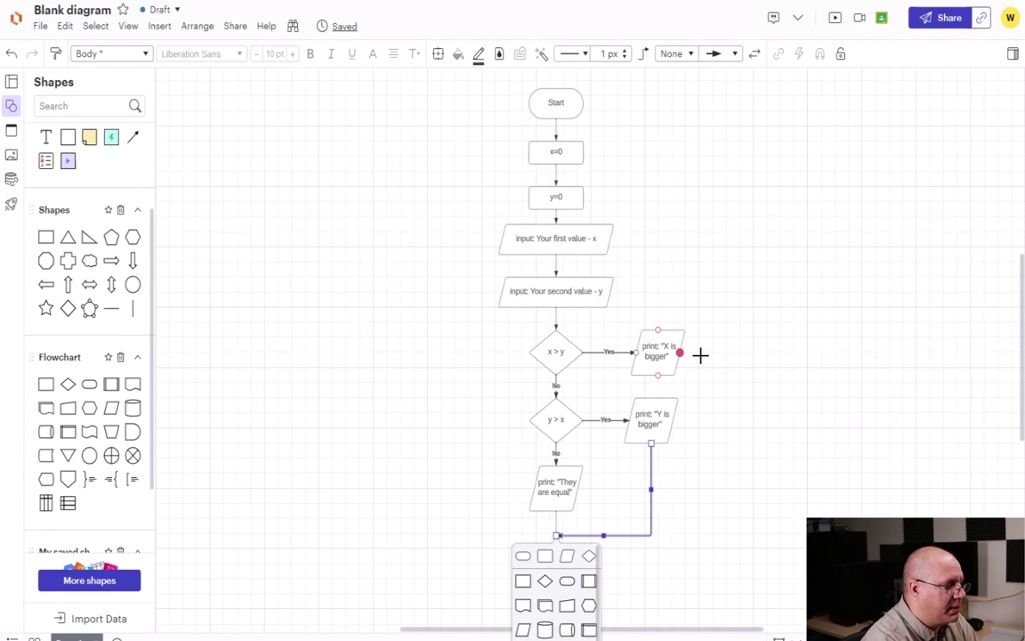
pyautogui.moveTo(700, 355); pyautogui.dragTo(674, 508)
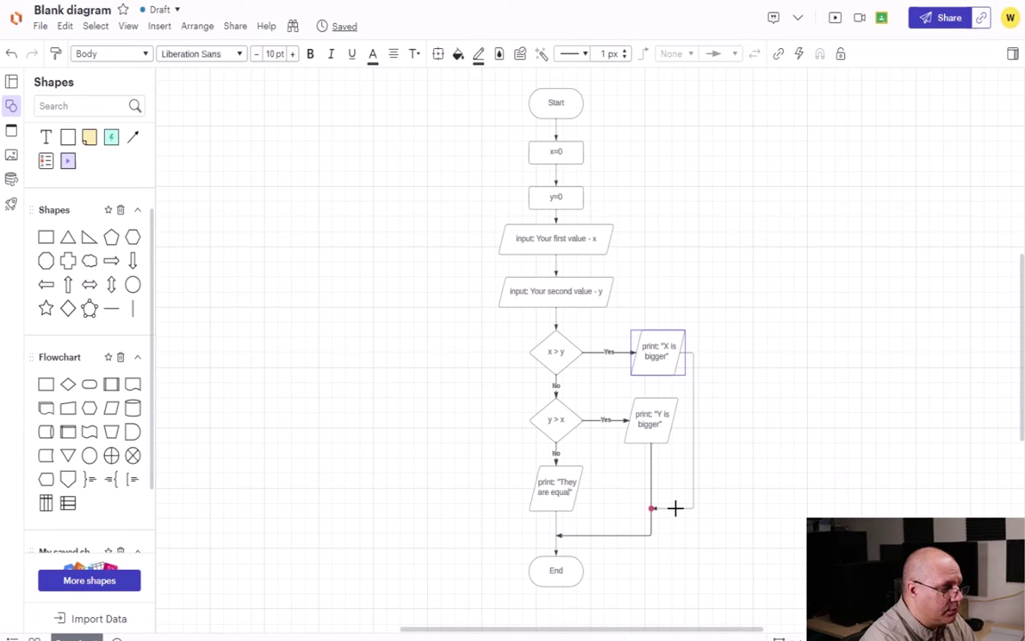
pyautogui.moveTo(675, 508); pyautogui.dragTo(667, 507)
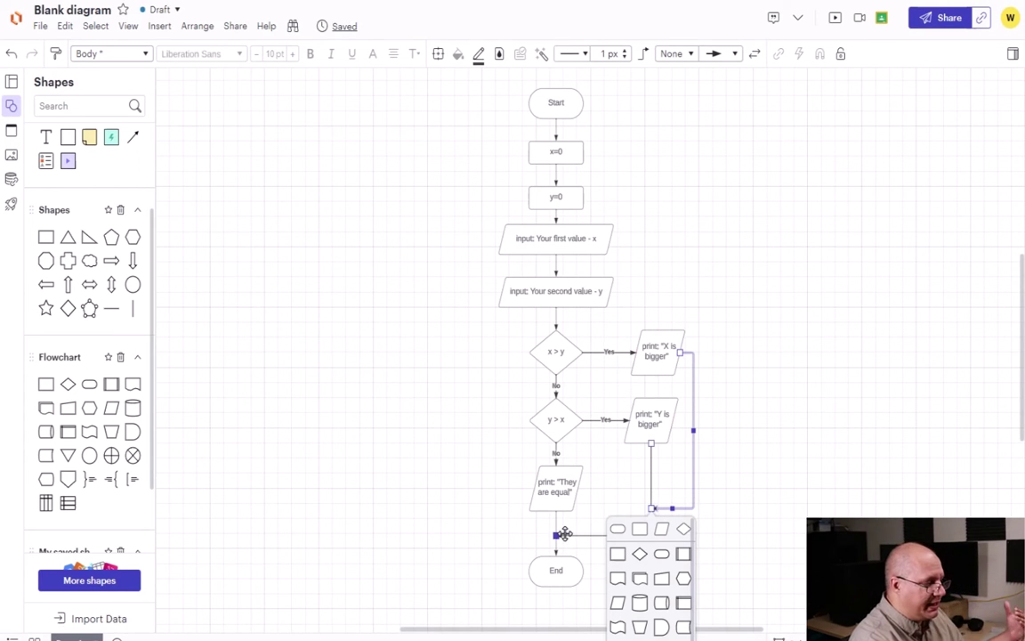
pyautogui.press('Delete')
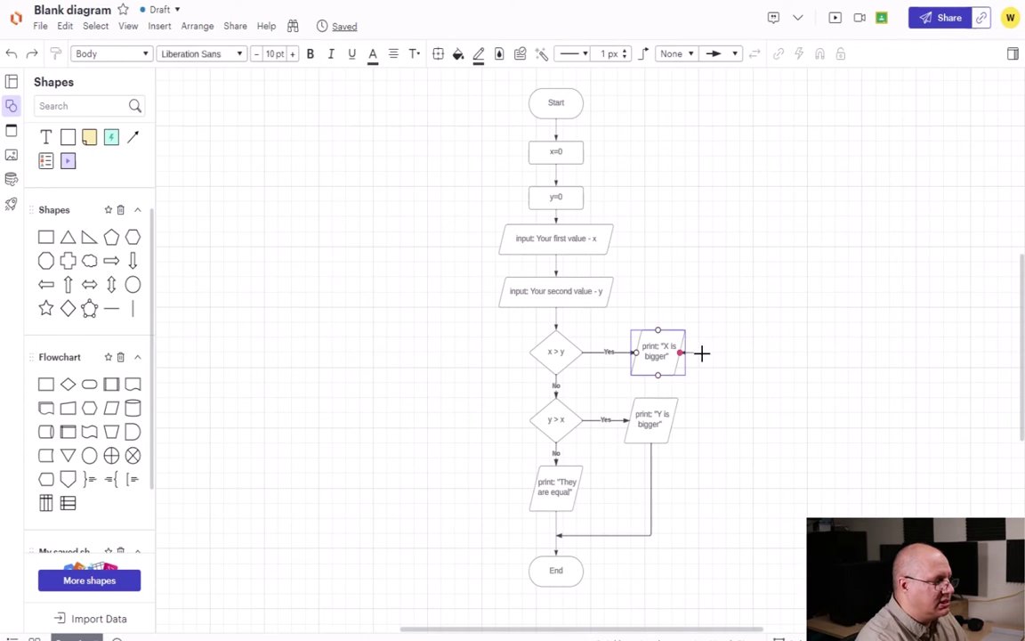
pyautogui.moveTo(701, 354); pyautogui.dragTo(667, 536)
pyautogui.click(800, 503)
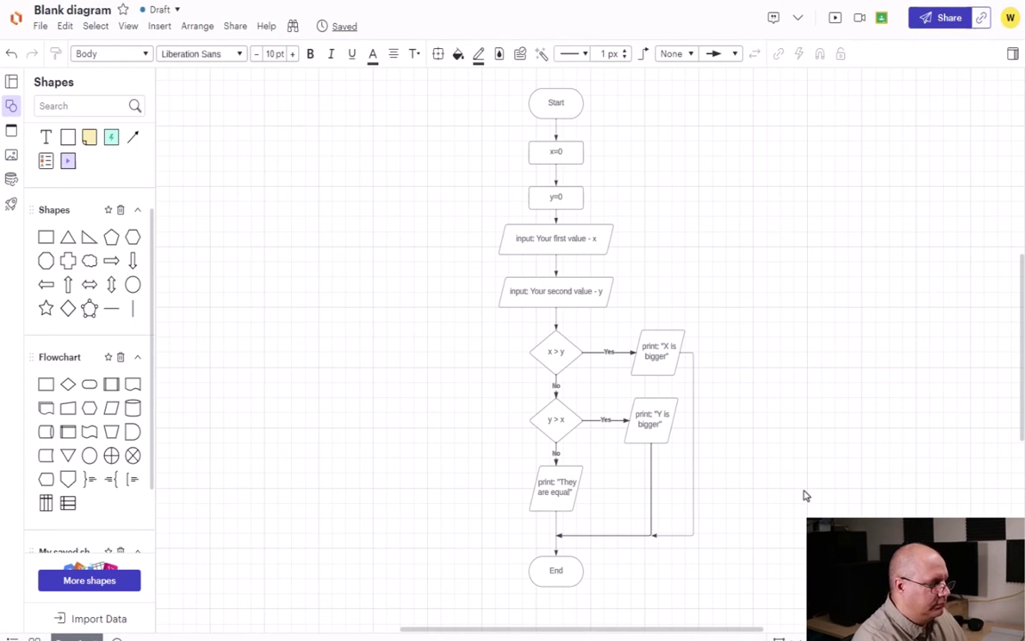
pyautogui.hotkey('ctrl', 'z')
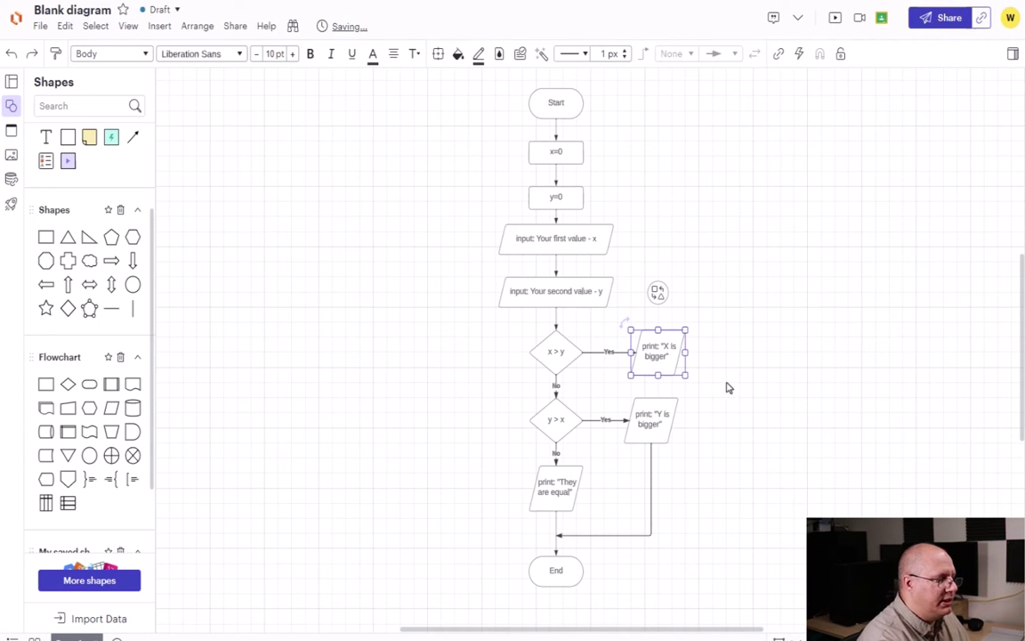
# - Move the "X is bigger" output farther from its decision and connect its underside to the line just above End
pyautogui.moveTo(677, 354); pyautogui.dragTo(738, 353)
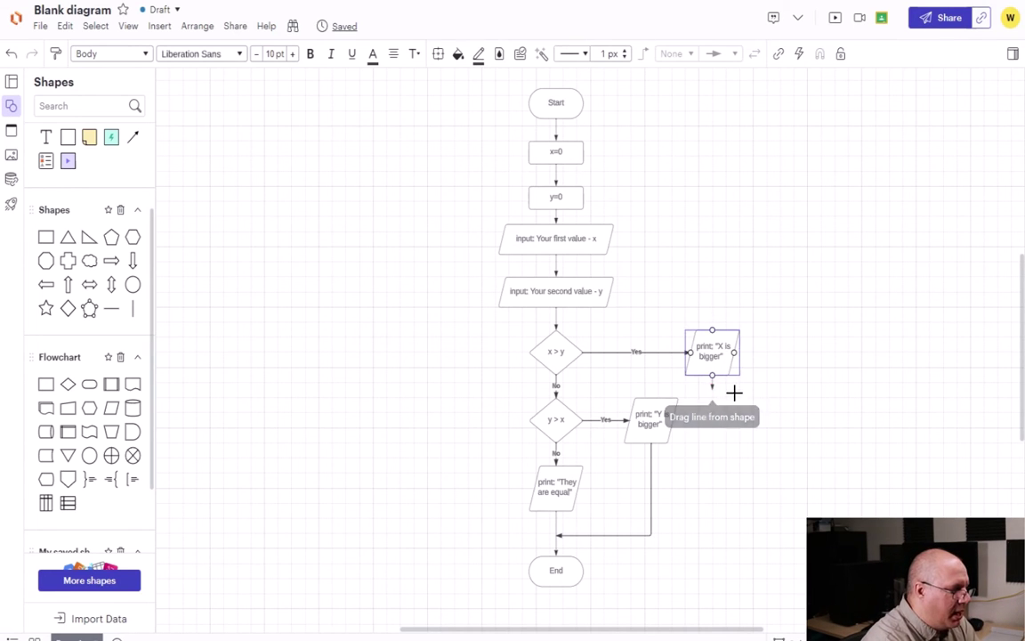
pyautogui.moveTo(734, 392); pyautogui.dragTo(572, 543)
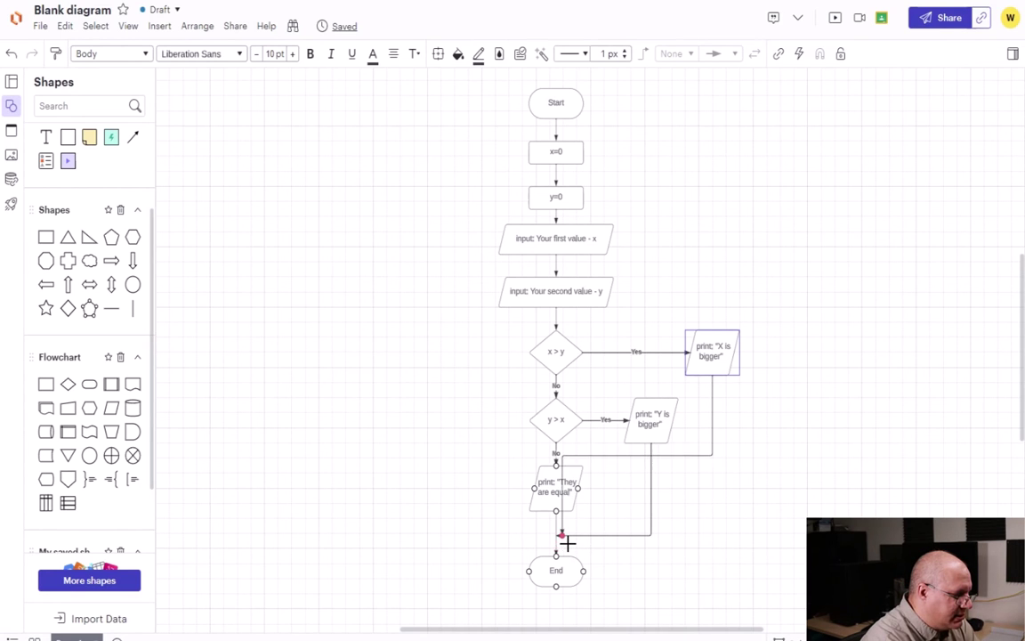
pyautogui.moveTo(564, 546); pyautogui.dragTo(558, 548)
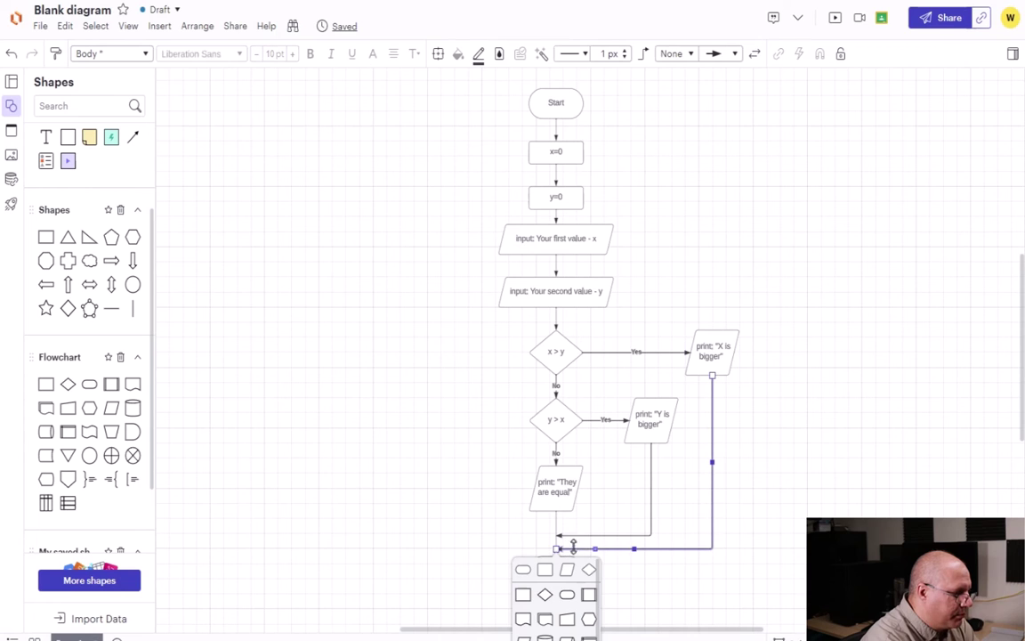